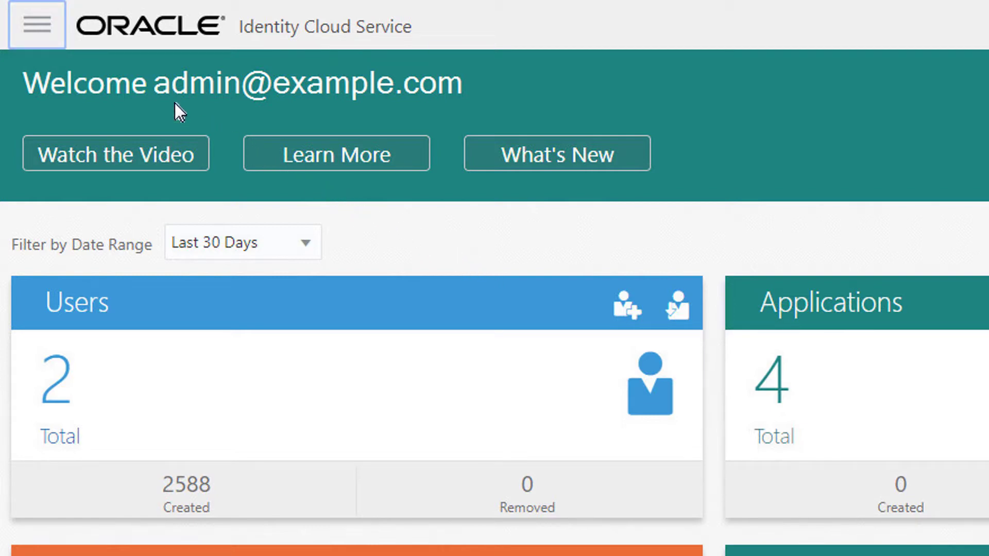
Show the admin navigation menu listing Dashboard, Users, Groups, Applications, Settings and Security
{"action": "left_click", "coordinate": [56, 40]}
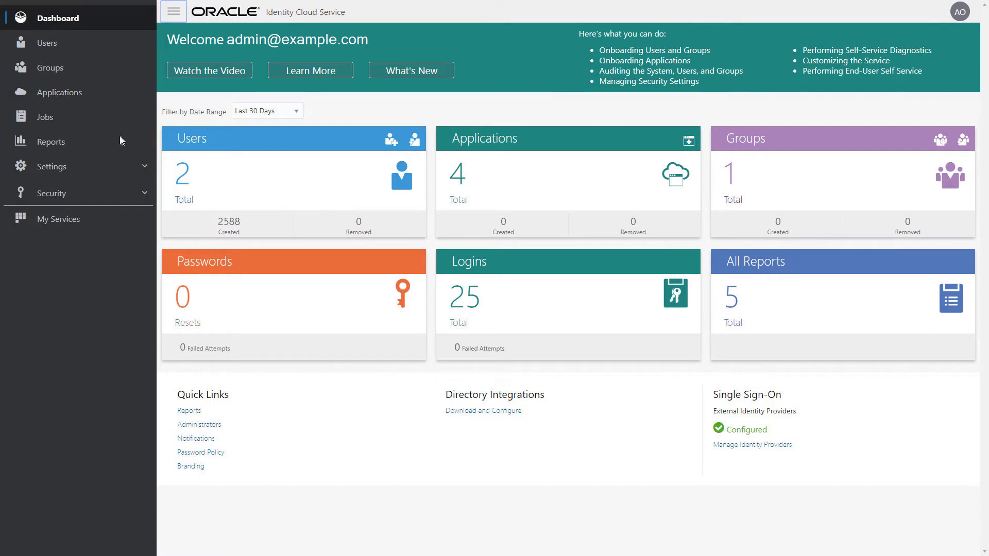
Expand Settings in the sidebar and open the Applications page listing its five apps
{"action": "left_click", "coordinate": [145, 168]}
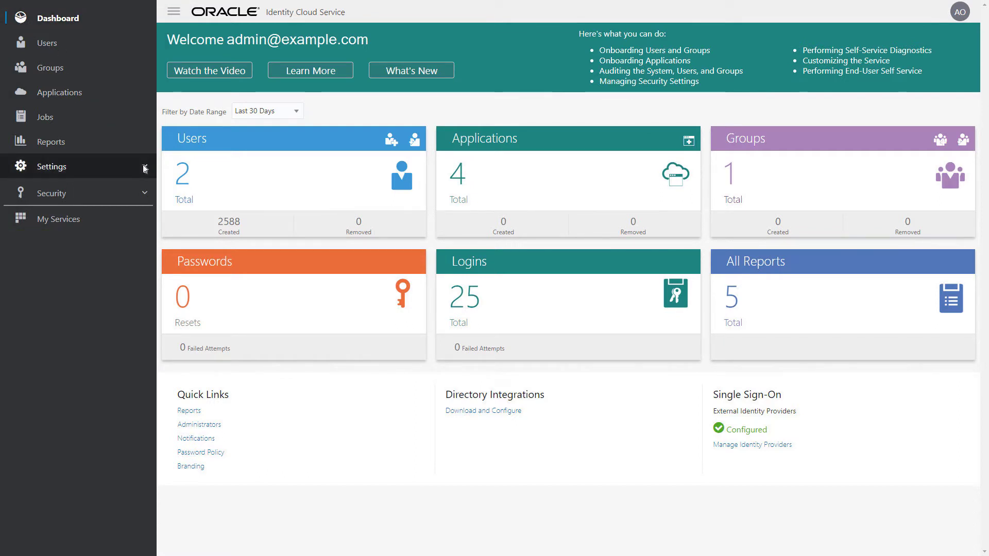
{"action": "left_click", "coordinate": [144, 168]}
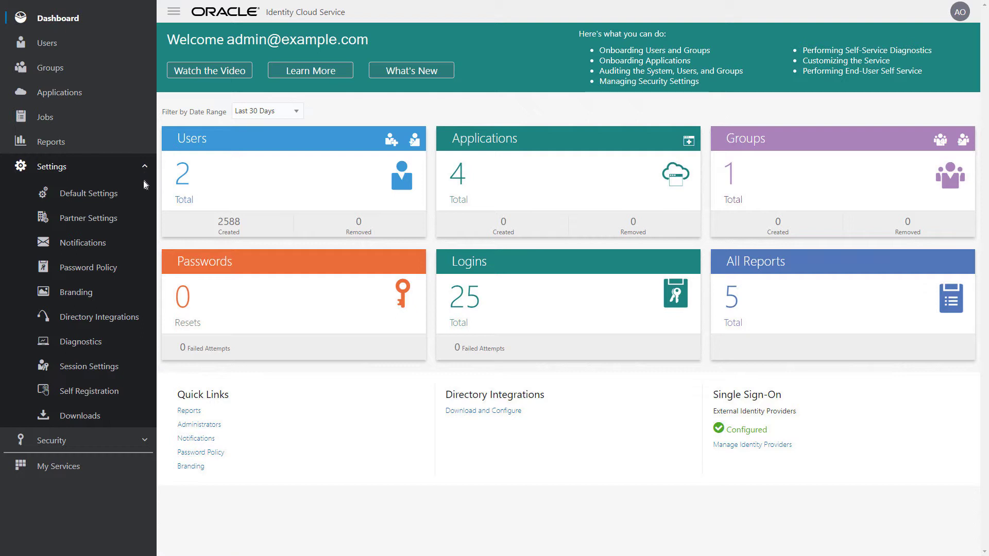
{"action": "left_click", "coordinate": [146, 196]}
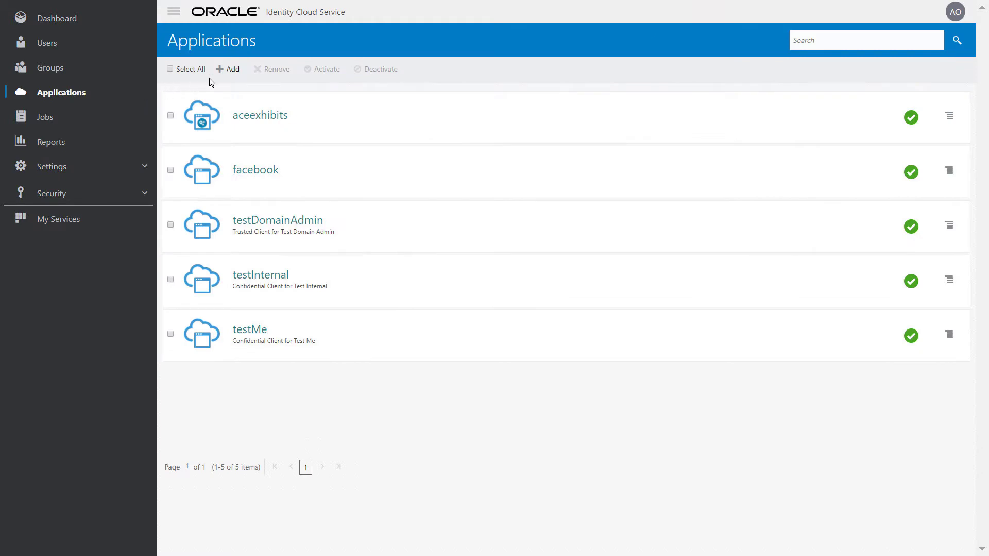
Add an application from the App Catalog and browse Form Fill integrations like Generic Secure FormFill
{"action": "left_click", "coordinate": [242, 76]}
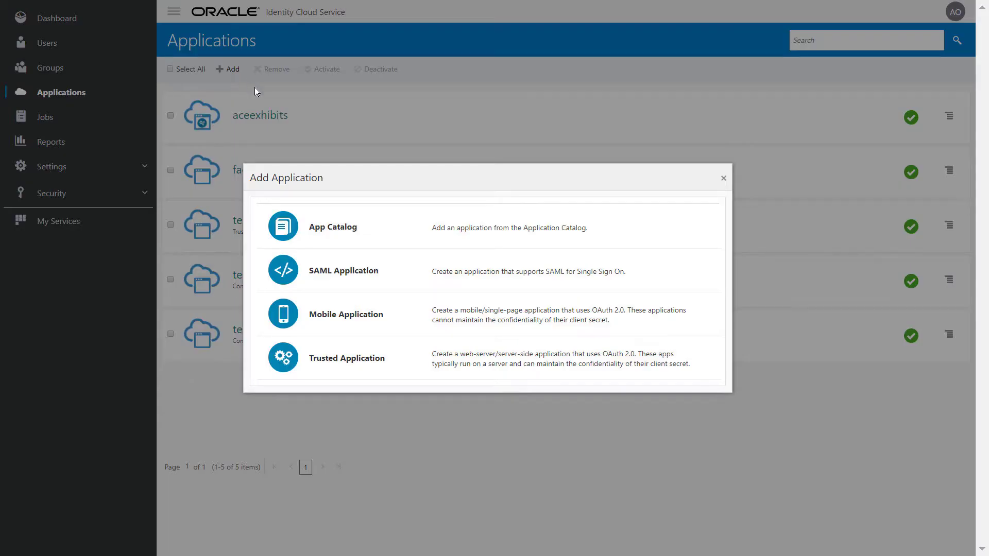
{"action": "left_click", "coordinate": [391, 229]}
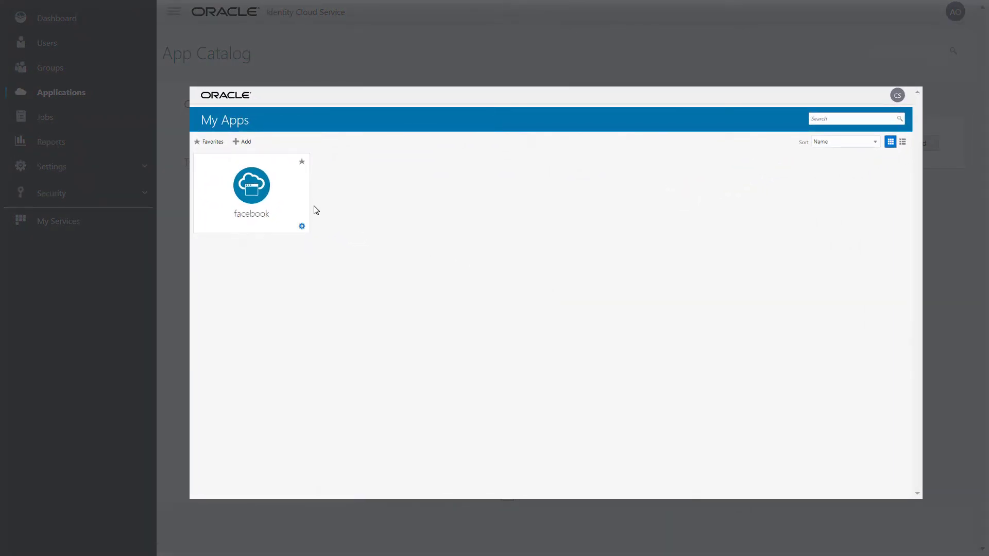
{"action": "left_click", "coordinate": [292, 202]}
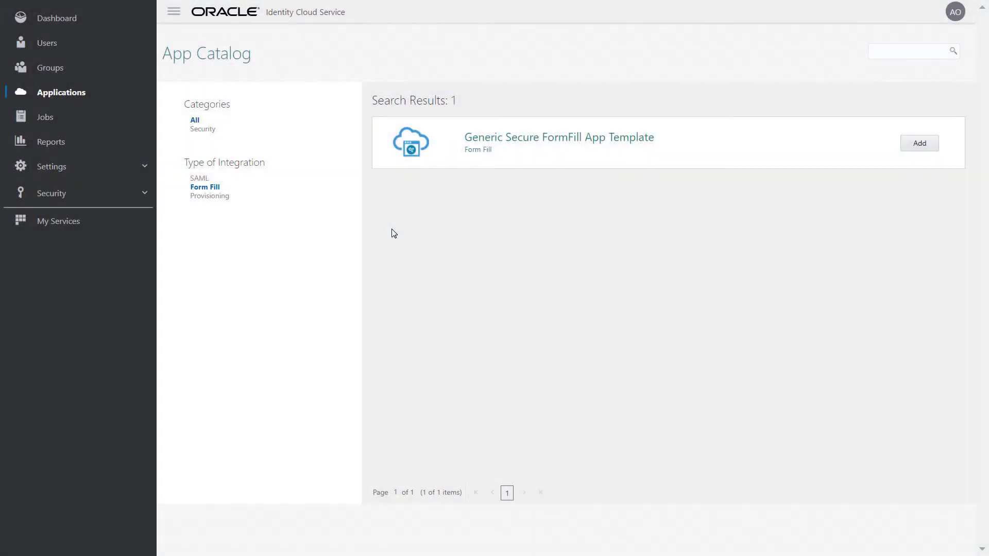
{"action": "left_click", "coordinate": [145, 200]}
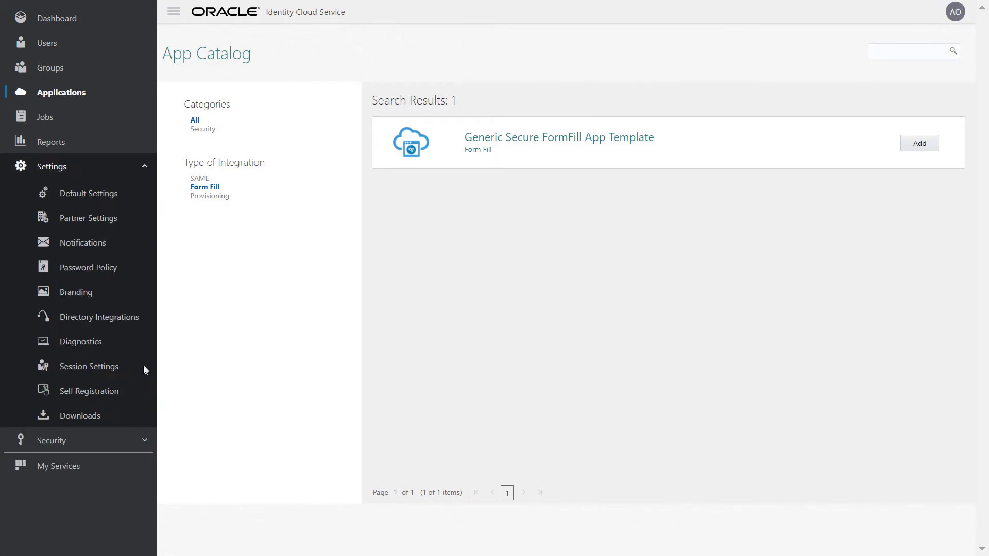
Download the E-Business Suite Asserter SDK from the Settings Downloads page
{"action": "left_click", "coordinate": [144, 416]}
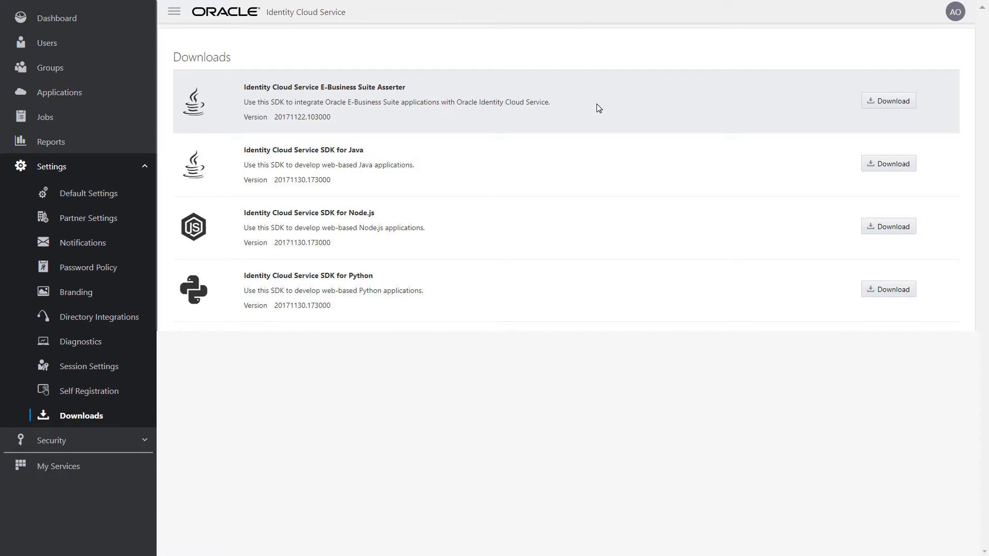
{"action": "left_click", "coordinate": [914, 105]}
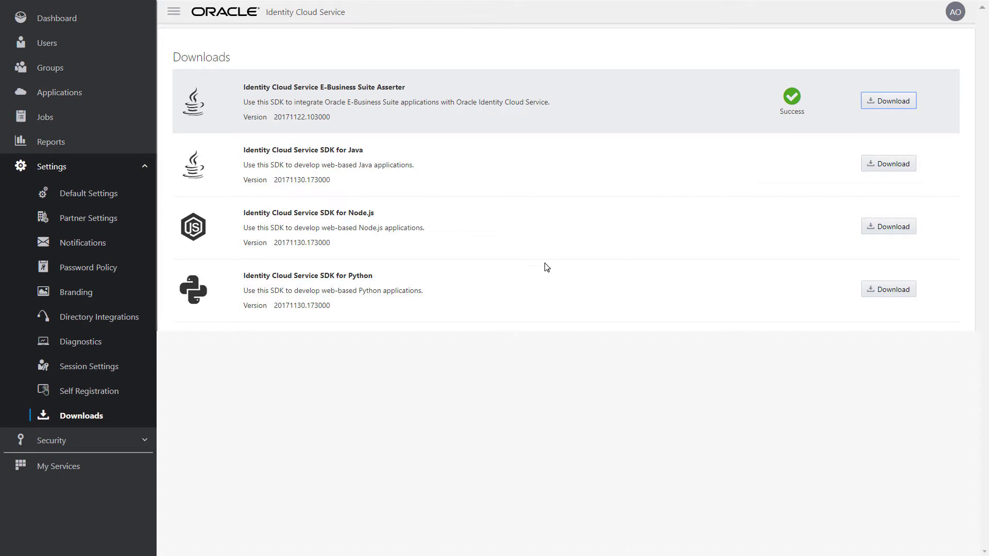
{"action": "left_click", "coordinate": [146, 442]}
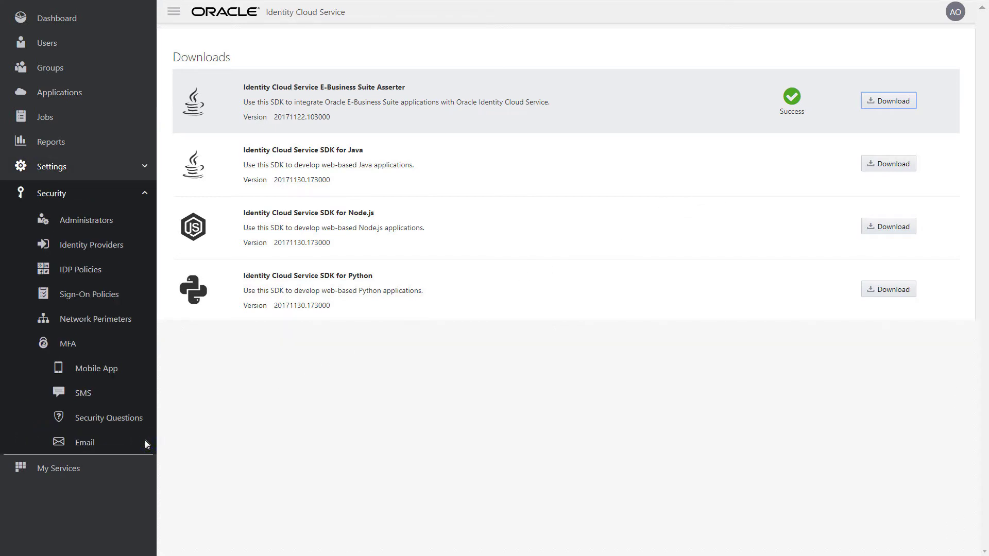
Visit Security Administrators, then open Network Perimeters listing Allowable VPNs and Suspicious VPNs
{"action": "left_click", "coordinate": [145, 219]}
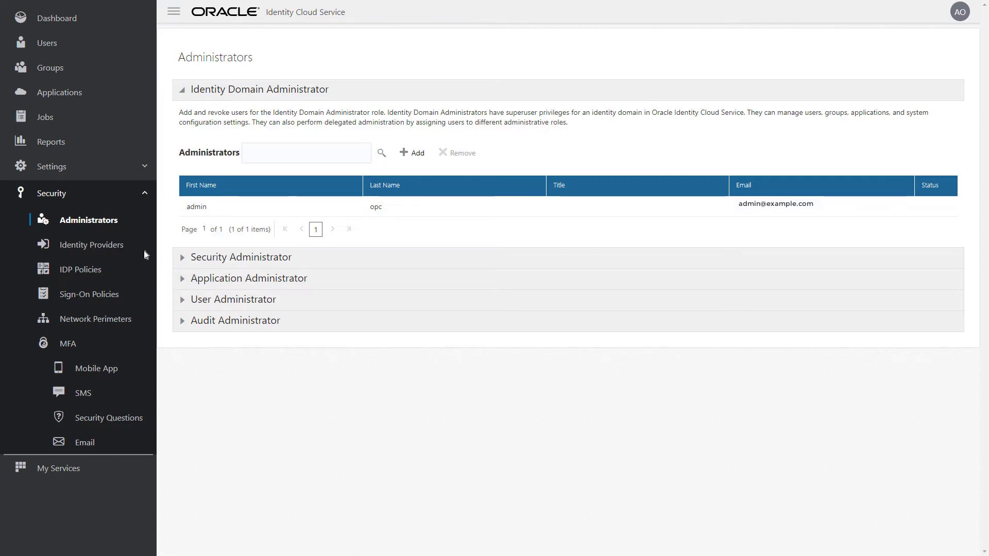
{"action": "left_click", "coordinate": [145, 270]}
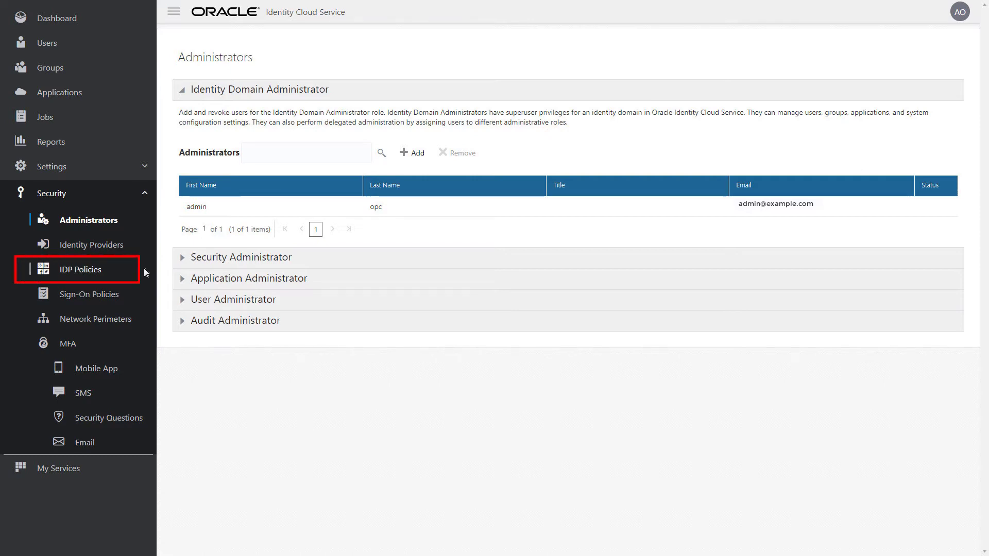
{"action": "left_click", "coordinate": [145, 294]}
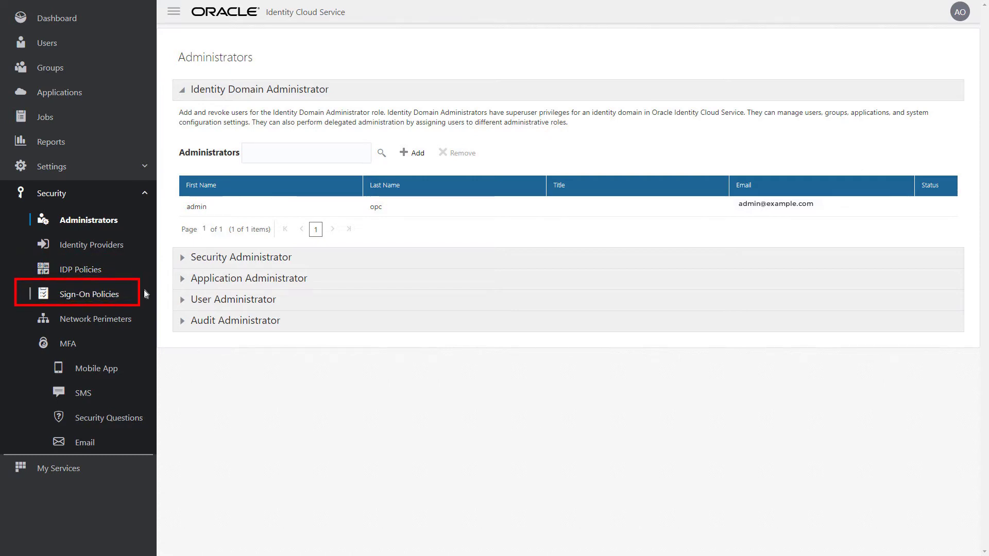
{"action": "left_click", "coordinate": [144, 319]}
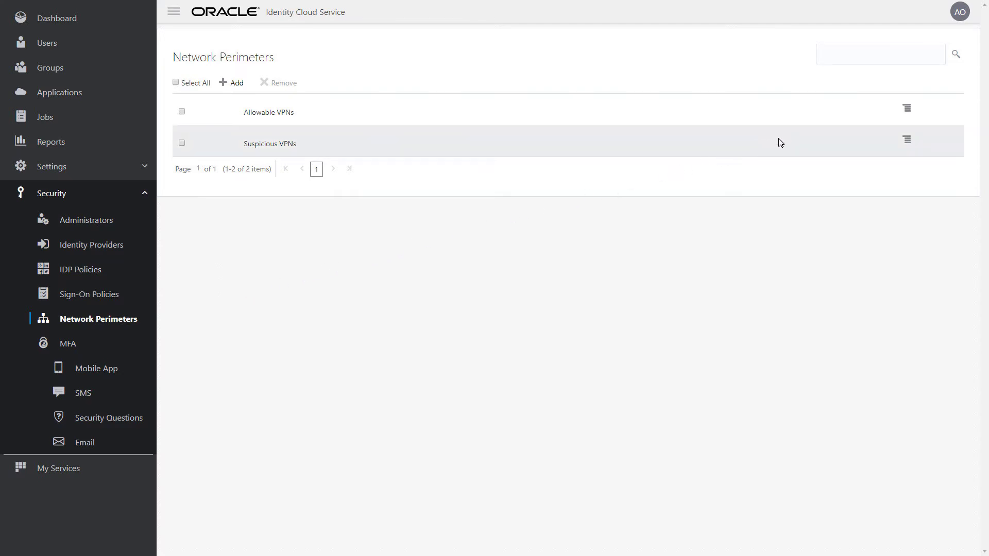
Review the Suspicious VPNs perimeter settings and close the editor without saving
{"action": "left_click", "coordinate": [906, 142]}
{"action": "left_click", "coordinate": [906, 158]}
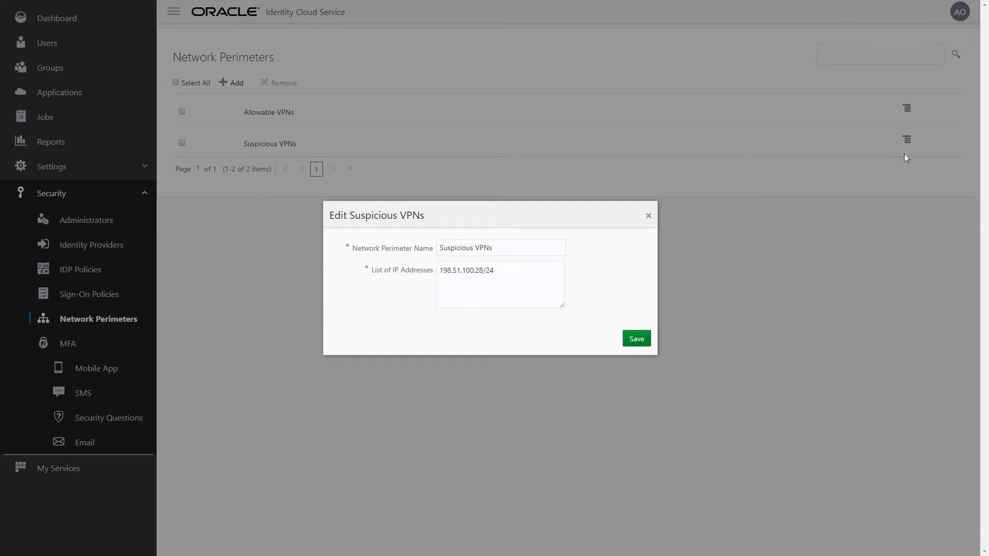
{"action": "left_click", "coordinate": [649, 217]}
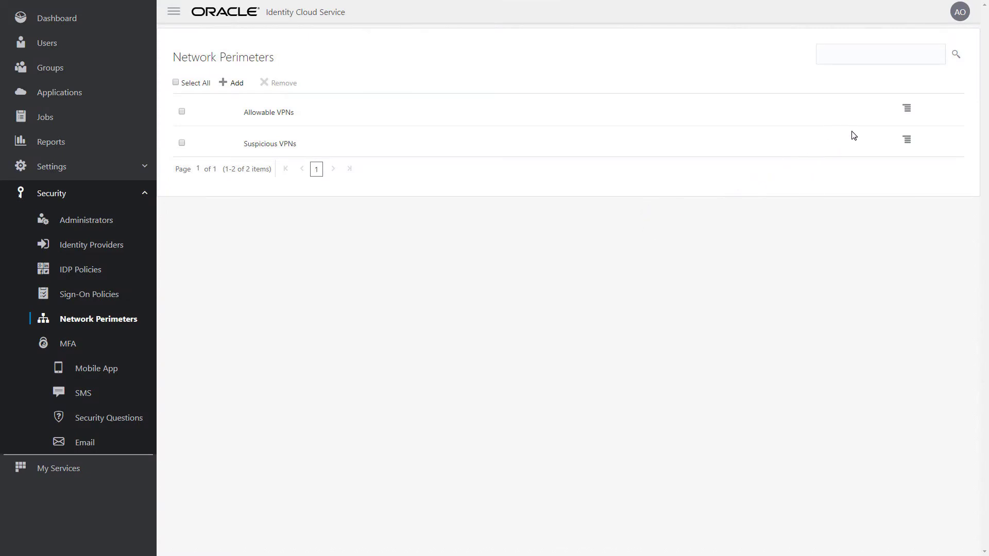
Review the Allowable VPNs perimeter, close it, and open the Sign-On Policies list
{"action": "left_click", "coordinate": [916, 108]}
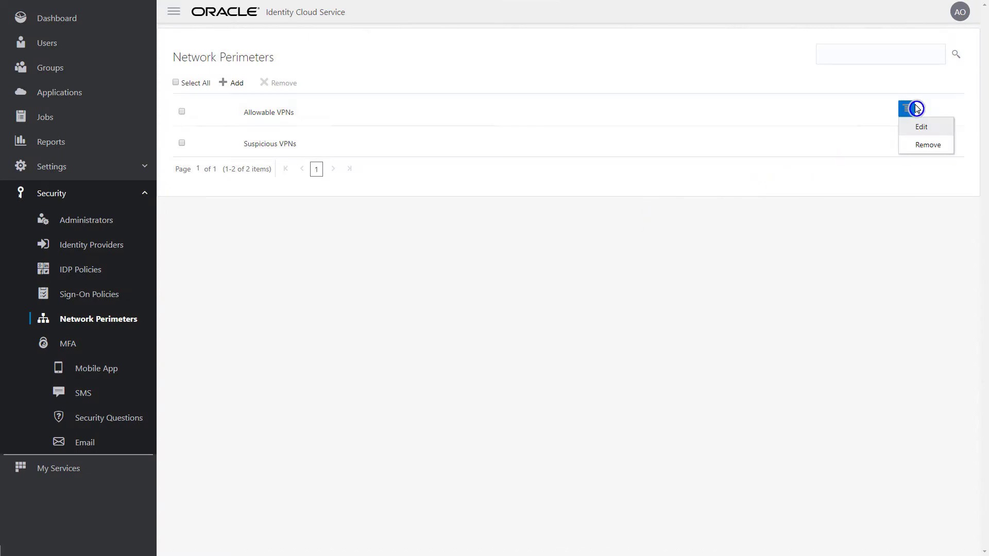
{"action": "left_click", "coordinate": [916, 132]}
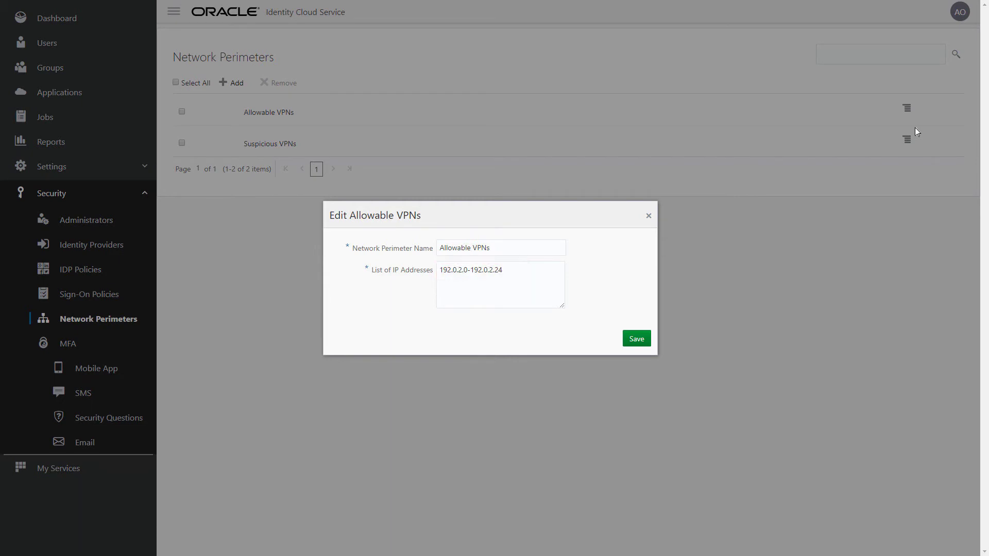
{"action": "left_click", "coordinate": [649, 217]}
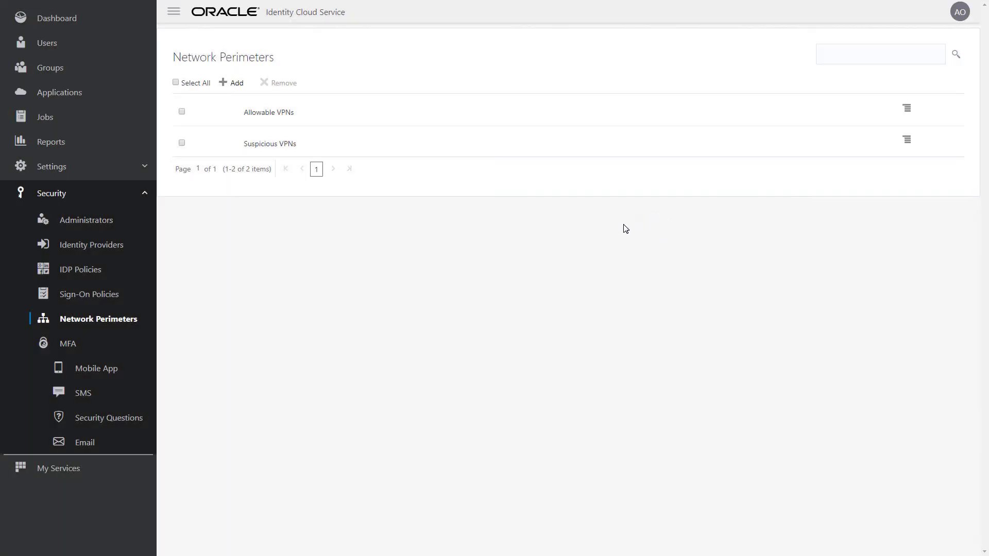
{"action": "left_click", "coordinate": [139, 296]}
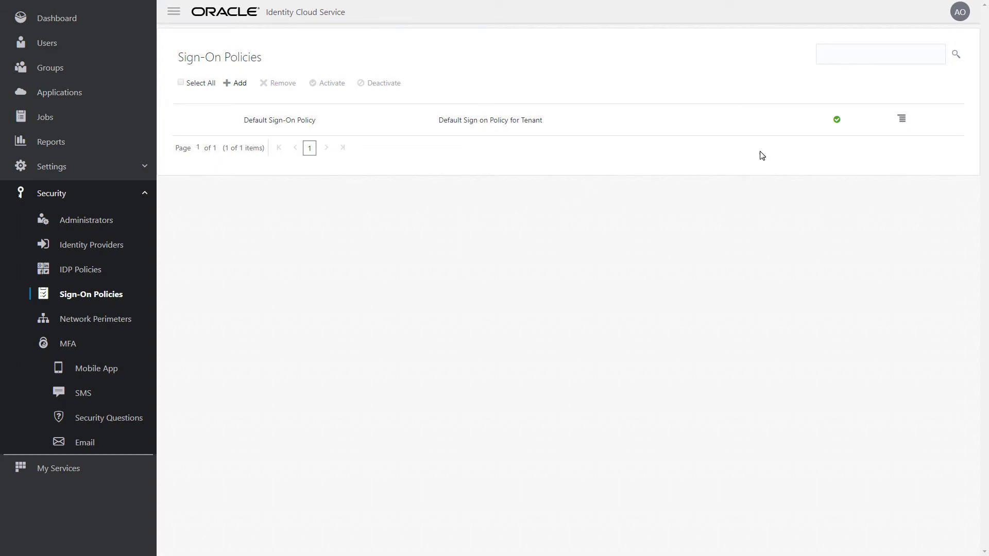
Open the Default Sign-On Policy's rules and inspect the VPN Deny Access rule without changes
{"action": "left_click", "coordinate": [900, 122]}
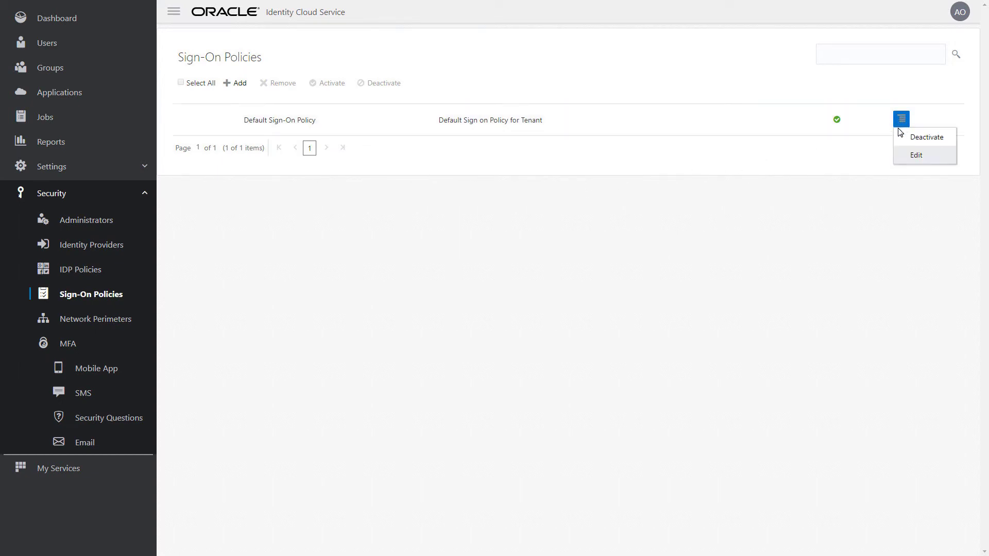
{"action": "left_click", "coordinate": [900, 156]}
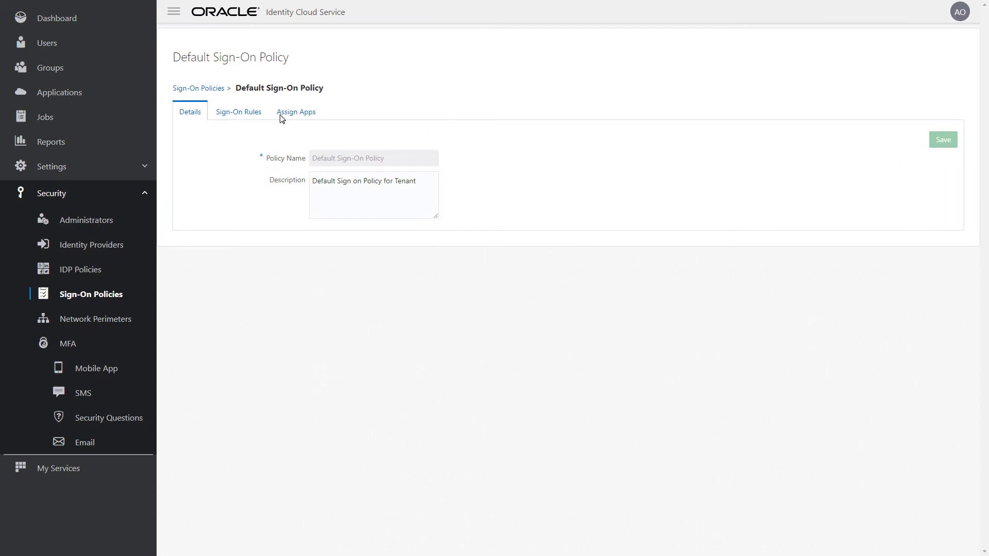
{"action": "left_click", "coordinate": [257, 117]}
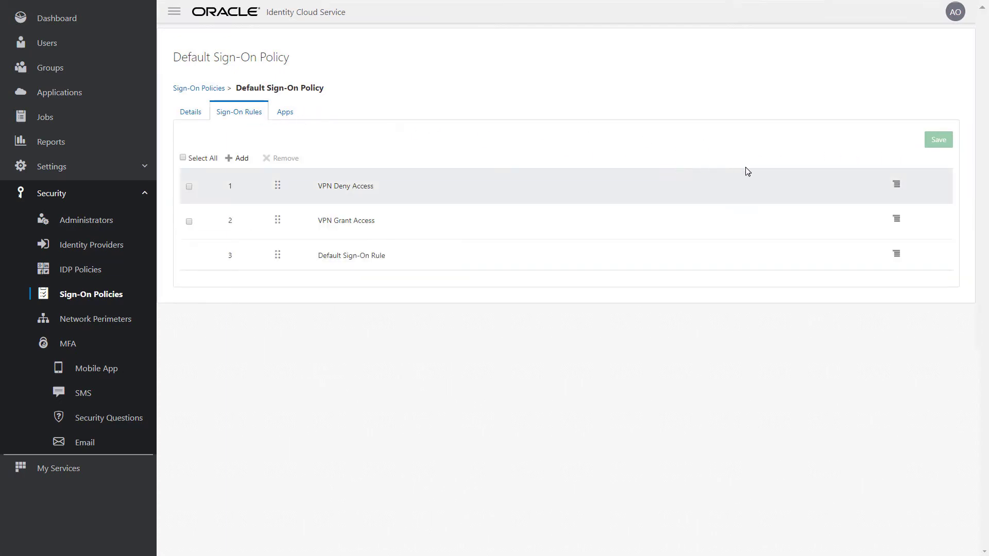
{"action": "left_click", "coordinate": [904, 187]}
{"action": "left_click", "coordinate": [904, 201]}
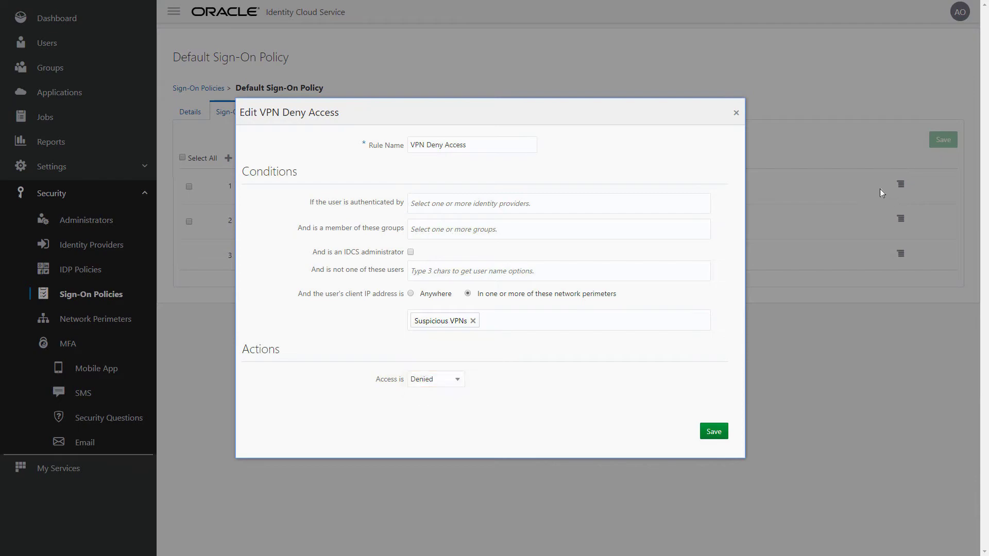
{"action": "left_click", "coordinate": [736, 113]}
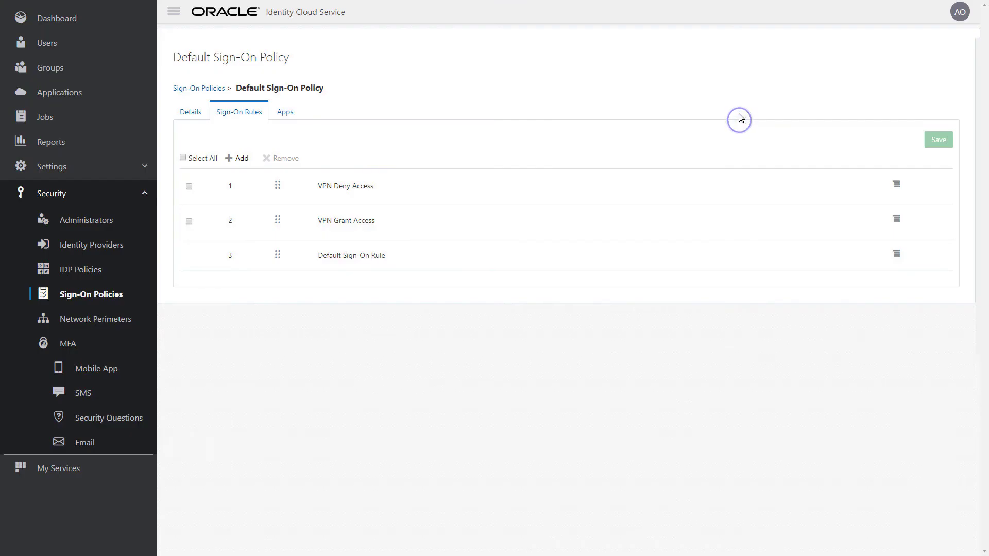
Make the VPN Grant Access rule prompt for an additional factor, keeping enrollment Required
{"action": "left_click", "coordinate": [896, 218]}
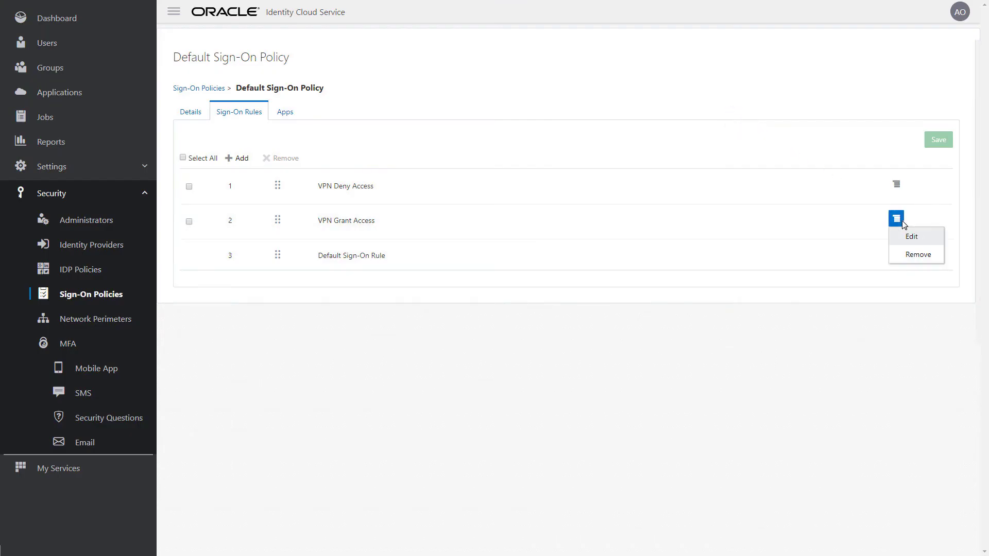
{"action": "left_click", "coordinate": [911, 237]}
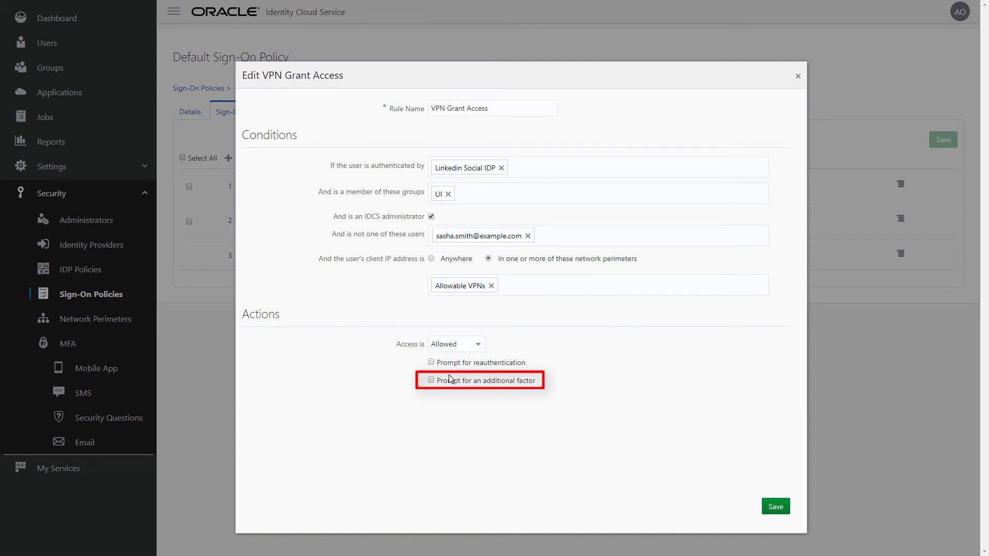
{"action": "left_click", "coordinate": [431, 380]}
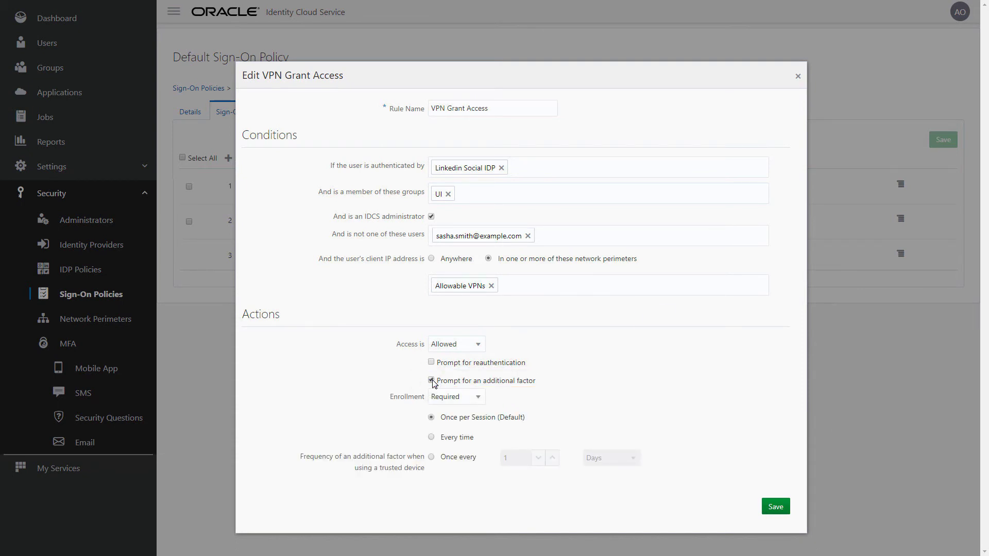
{"action": "left_click", "coordinate": [481, 399]}
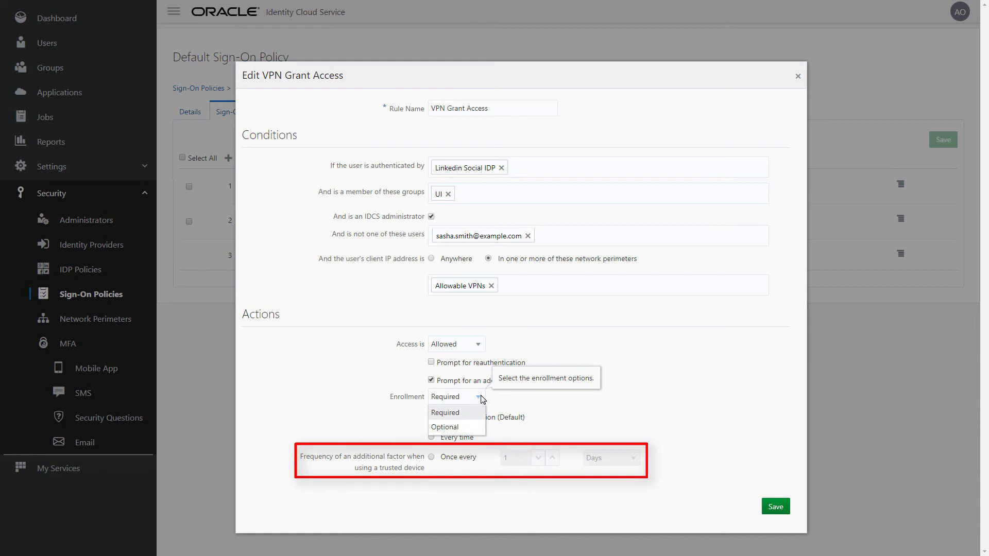
{"action": "left_click", "coordinate": [482, 399]}
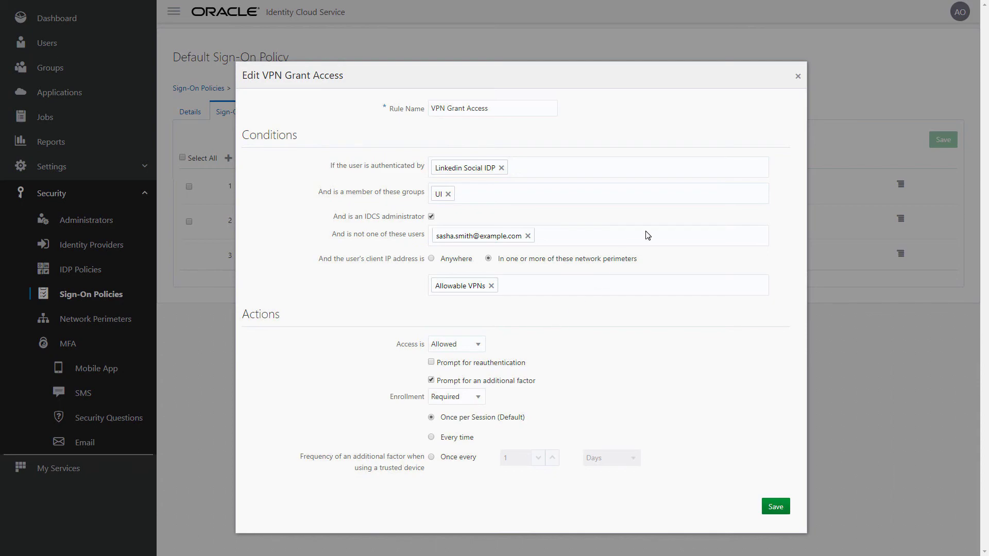
{"action": "left_click", "coordinate": [798, 77]}
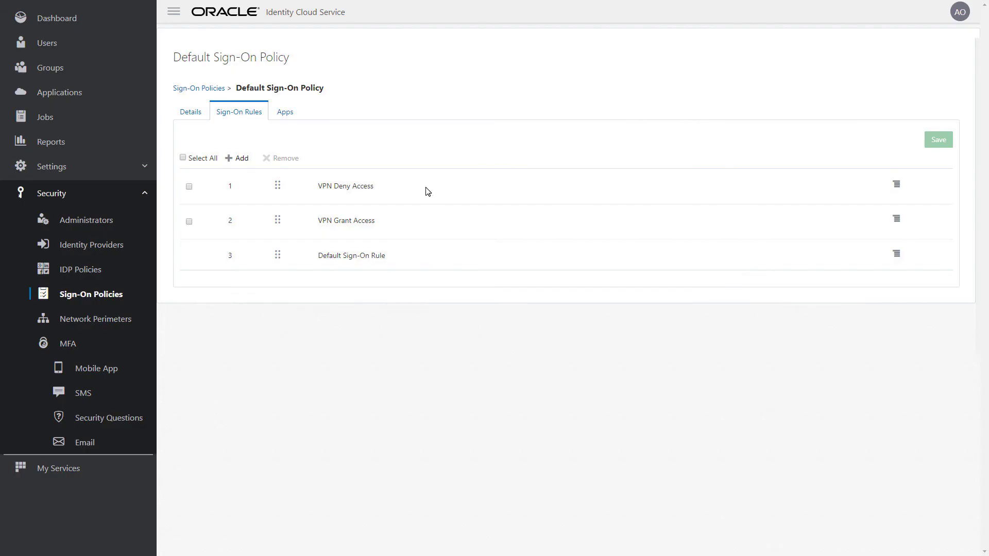
Open the Default Identity Provider Policy from IDP Policies and view its Identity Providers tab
{"action": "left_click", "coordinate": [145, 272]}
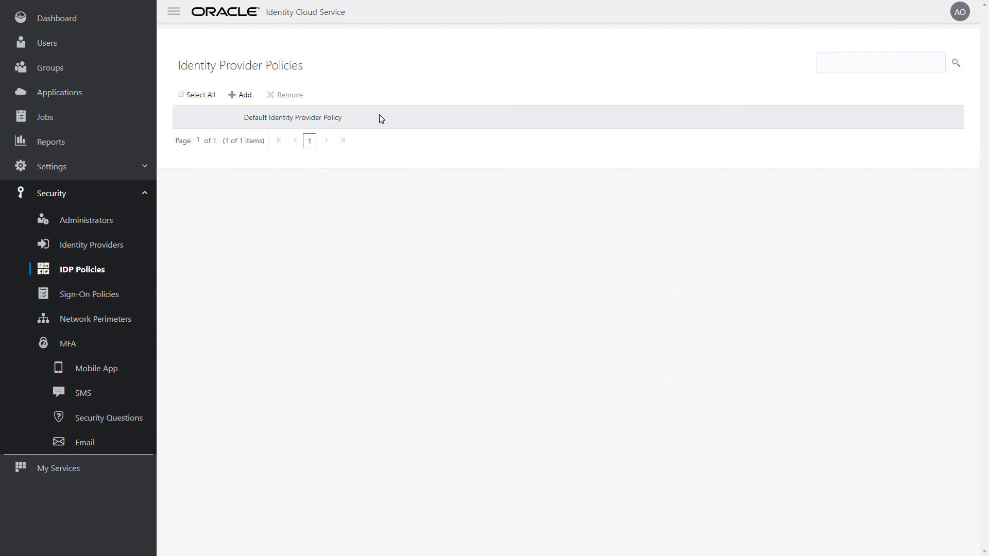
{"action": "left_click", "coordinate": [381, 119]}
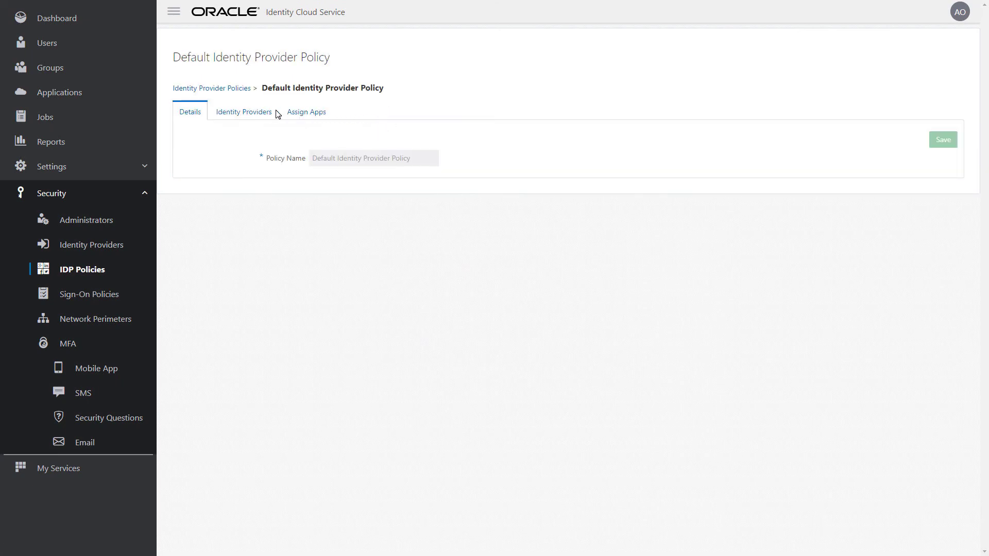
{"action": "left_click", "coordinate": [276, 113]}
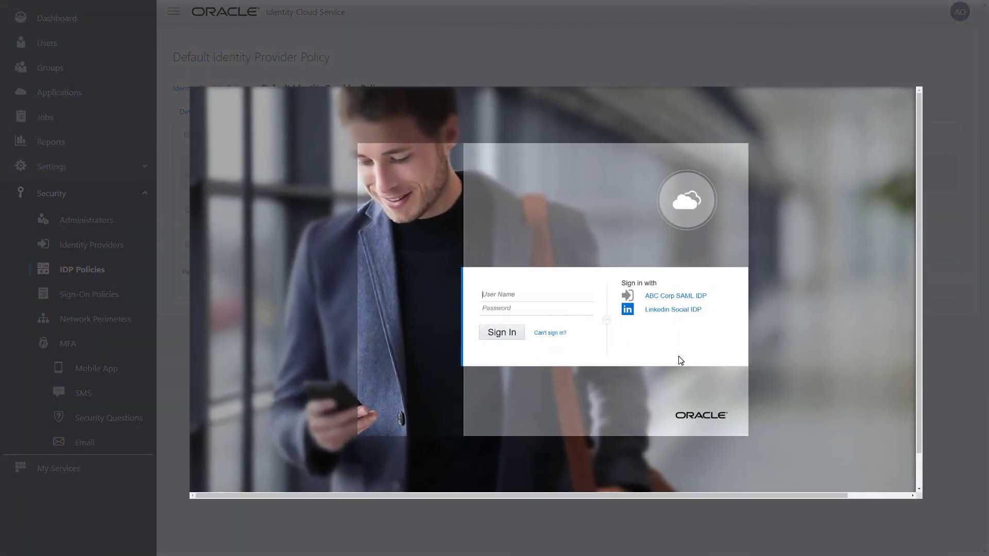
Sign in via ABC Corp SAML IDP, then submit the LinkedIn account e-mail and password
{"action": "left_click", "coordinate": [706, 296]}
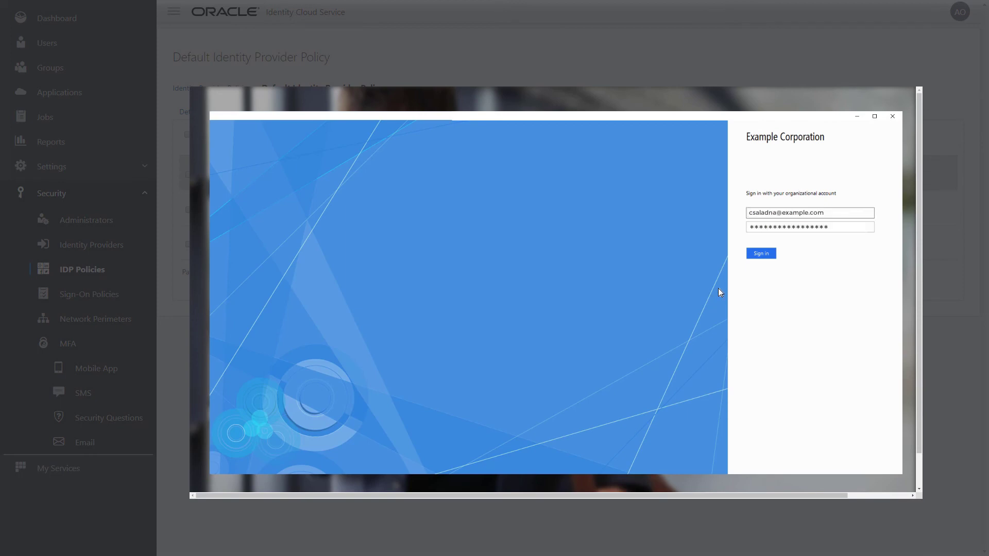
{"action": "left_click", "coordinate": [770, 256]}
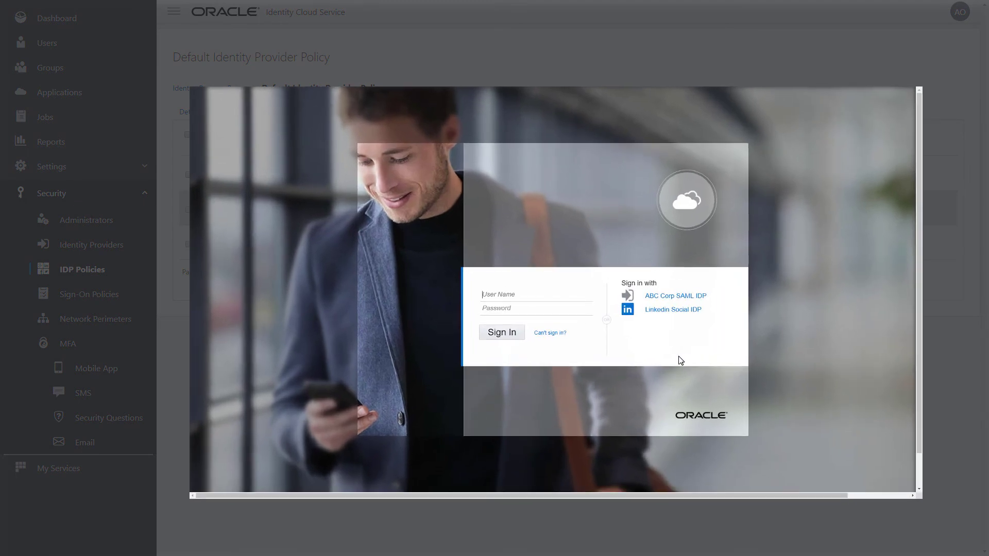
{"action": "left_click", "coordinate": [700, 312]}
{"action": "type", "text": "csaladna@example.com*****************"}
{"action": "left_click", "coordinate": [612, 357]}
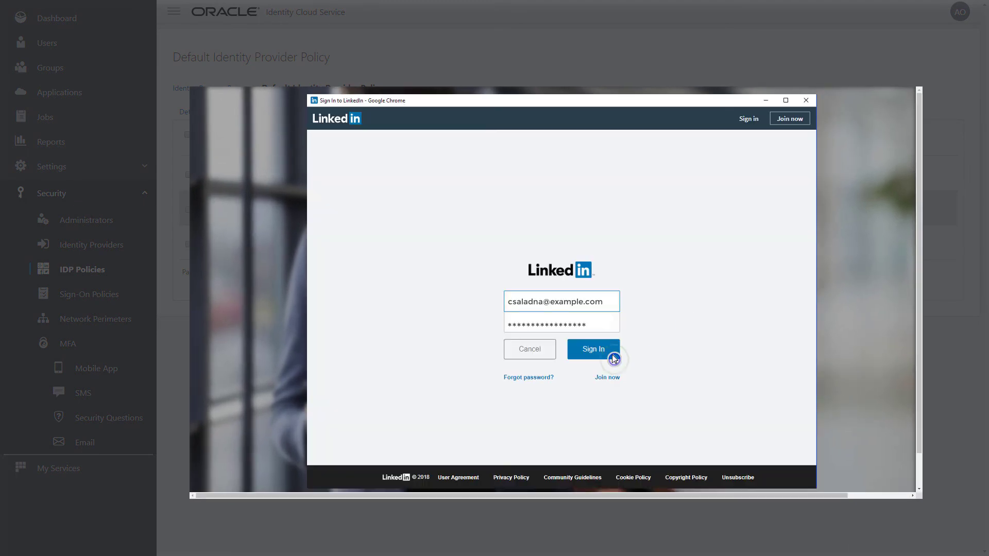